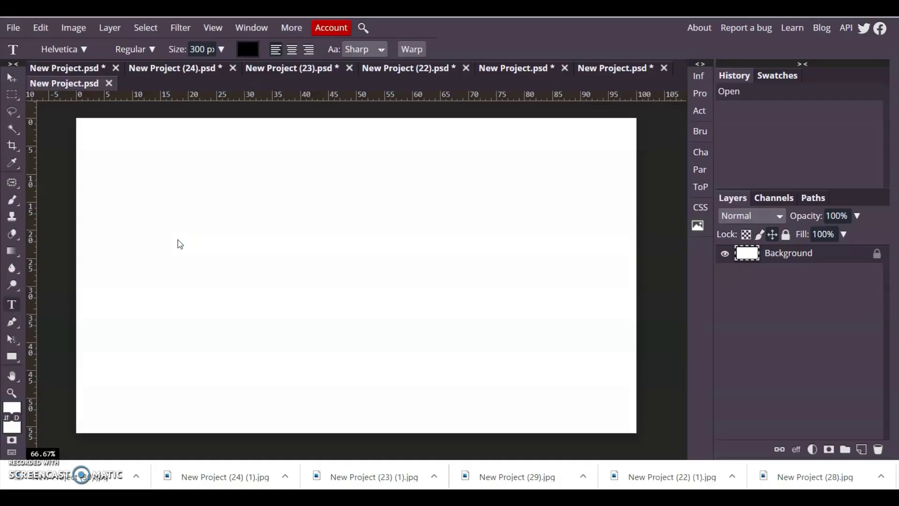
Draw a text box across the upper-left canvas, set size 350 px and type 'Typing'
click(37, 82)
click(133, 169)
drag(133, 168, 506, 342)
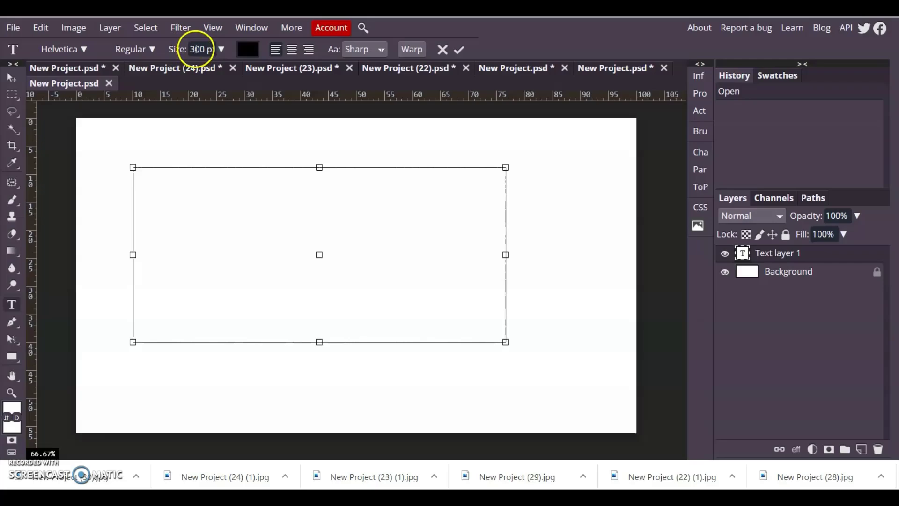
click(204, 49)
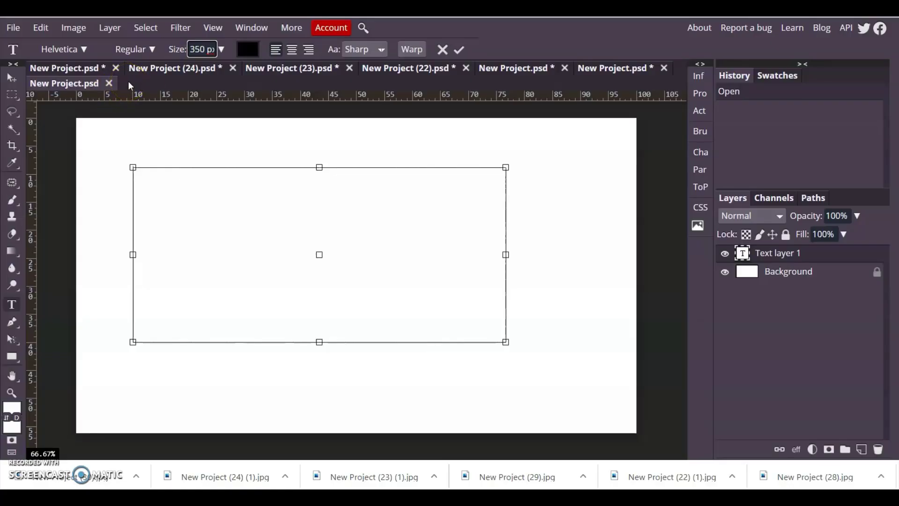
click(189, 242)
text(Ty)
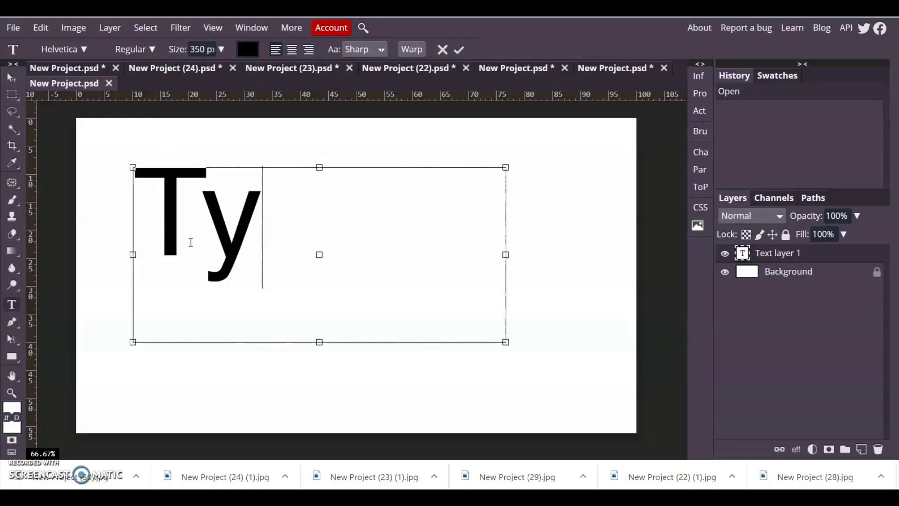
text(ping)
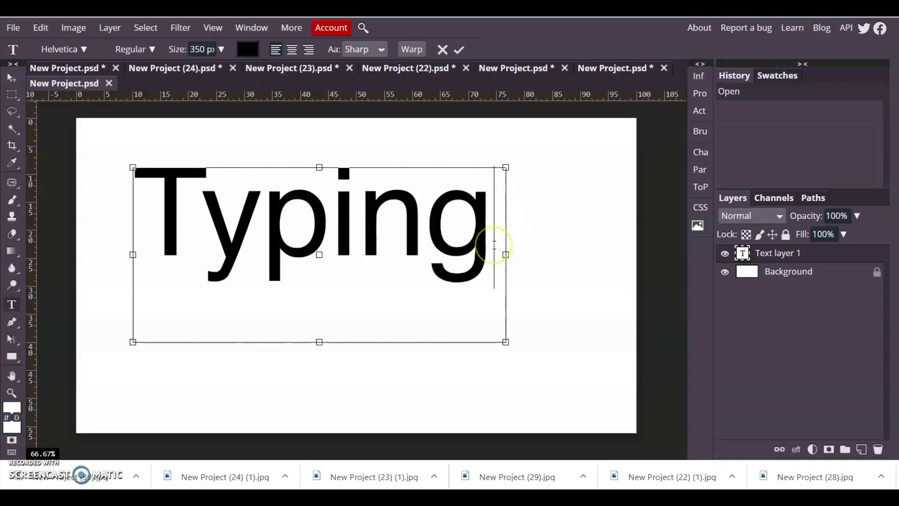
Select the word 'Typing' and change its font to Cedarville Cursive
drag(493, 245, 145, 250)
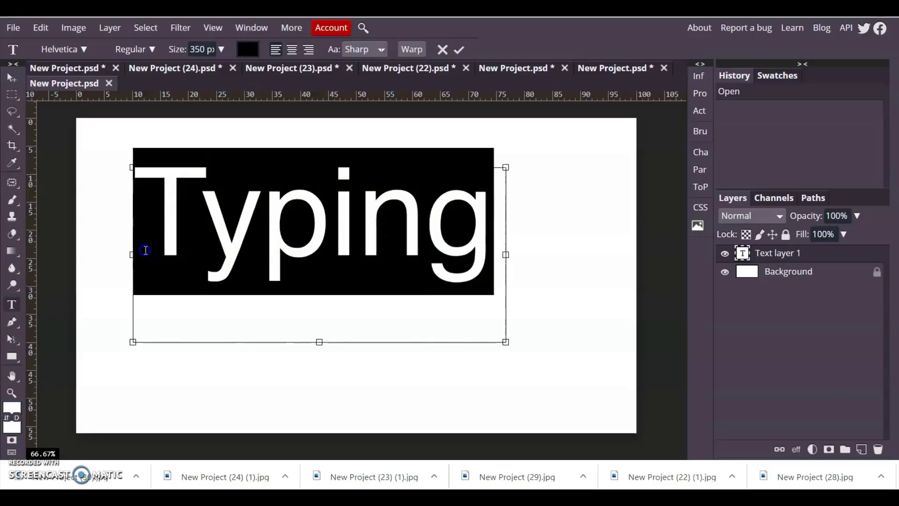
click(84, 48)
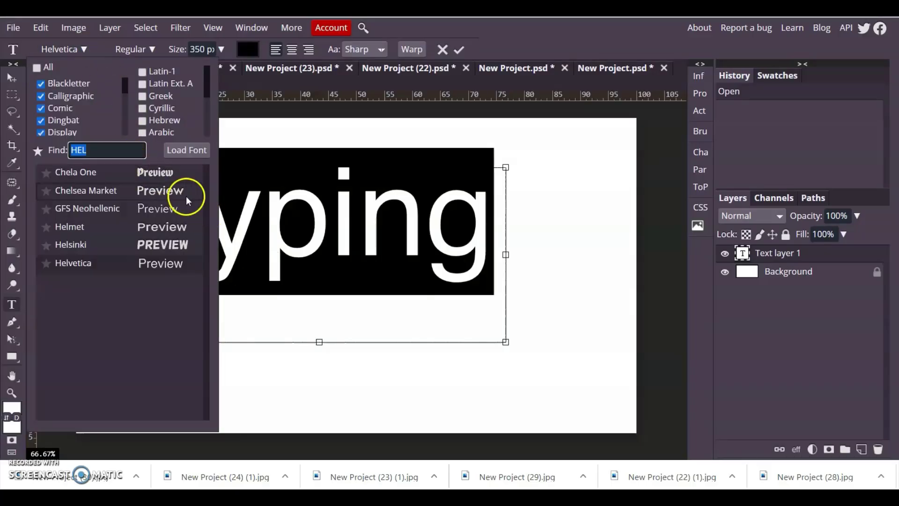
click(104, 150)
key(BackSpace)
key(BackSpace)
key(BackSpace)
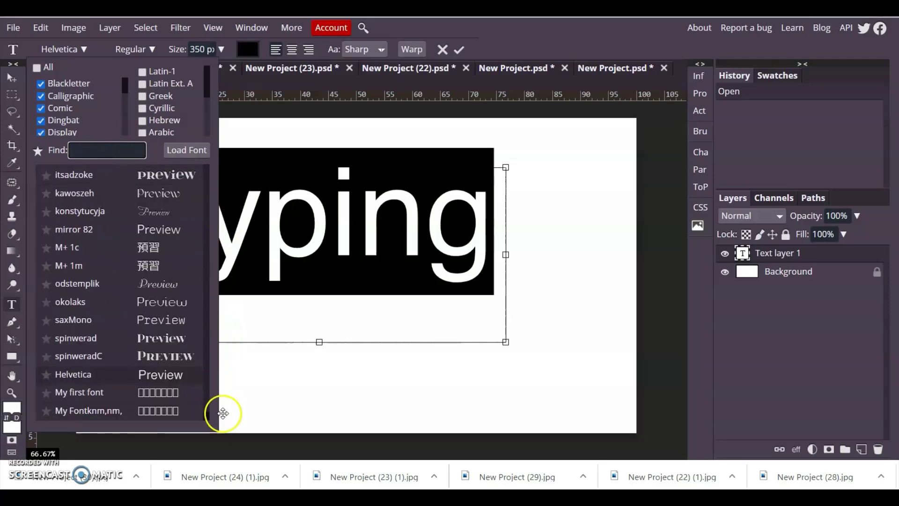
drag(208, 419, 207, 205)
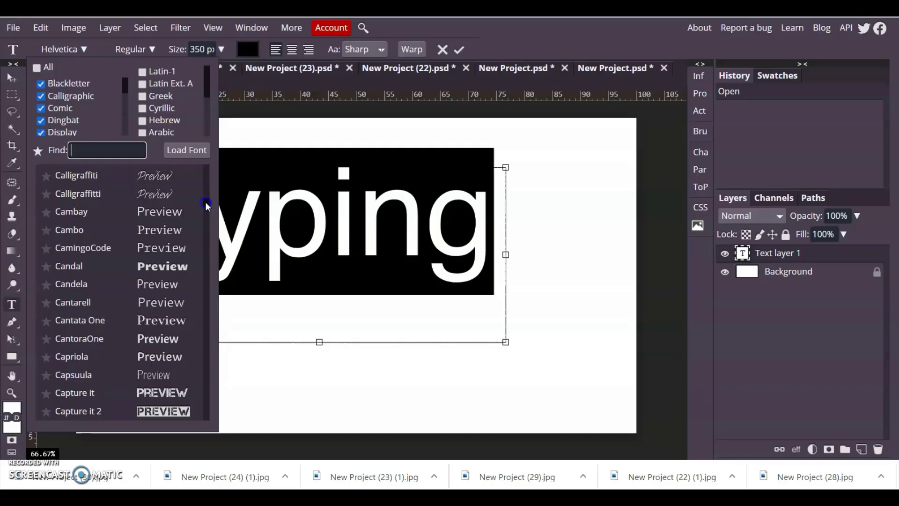
drag(206, 204, 209, 209)
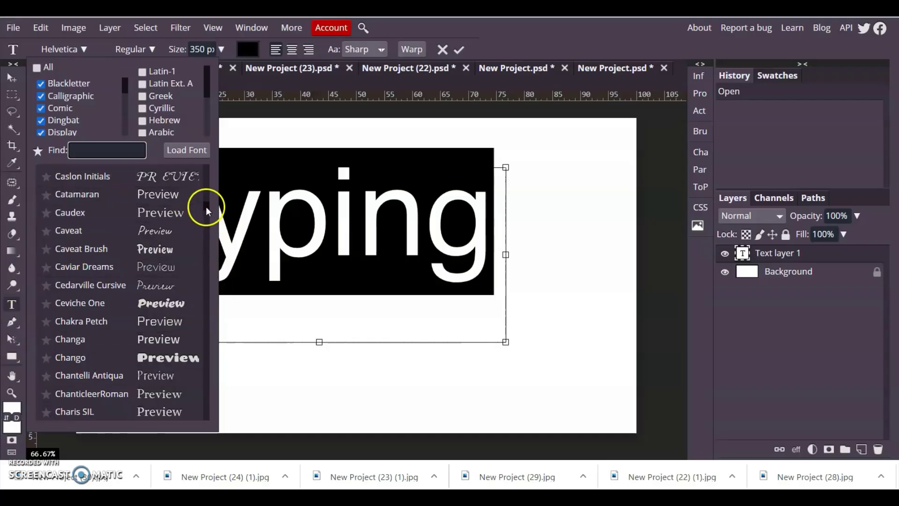
click(177, 285)
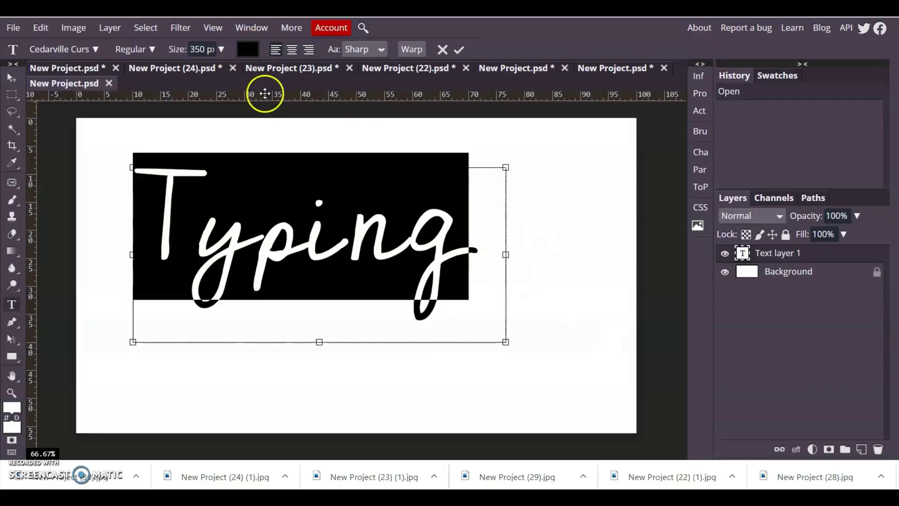
Colour the Typing text pink (e54d9f)
click(248, 50)
drag(261, 237, 219, 163)
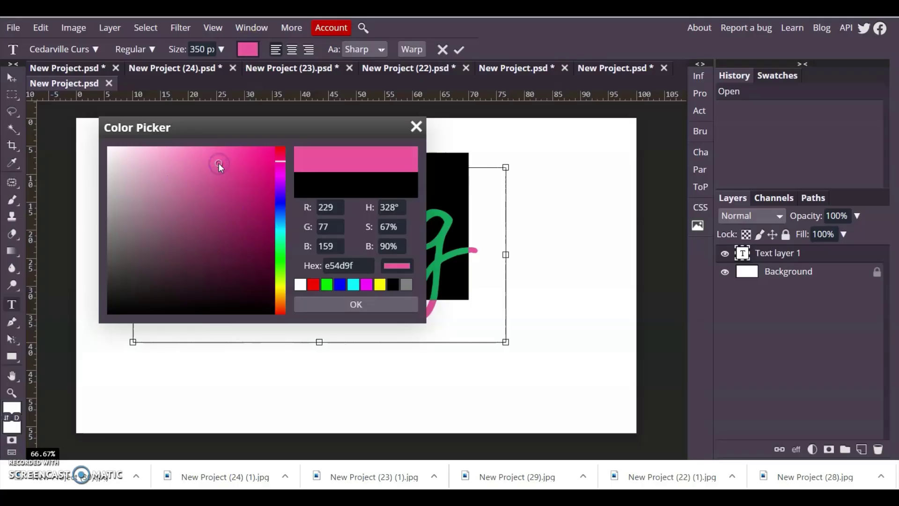
click(358, 306)
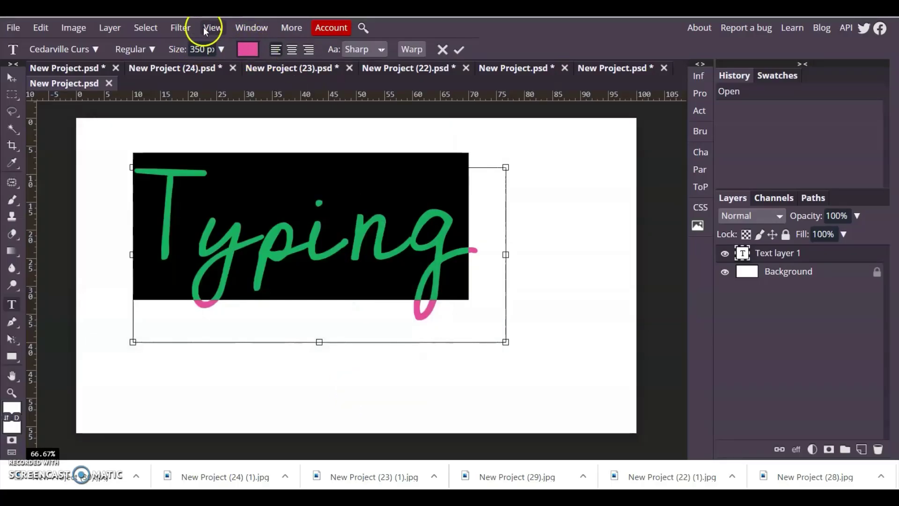
click(152, 49)
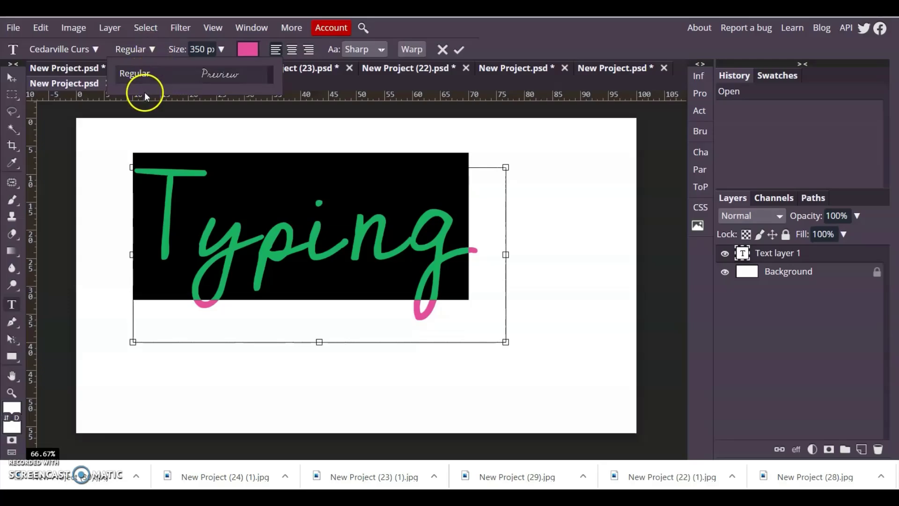
click(151, 50)
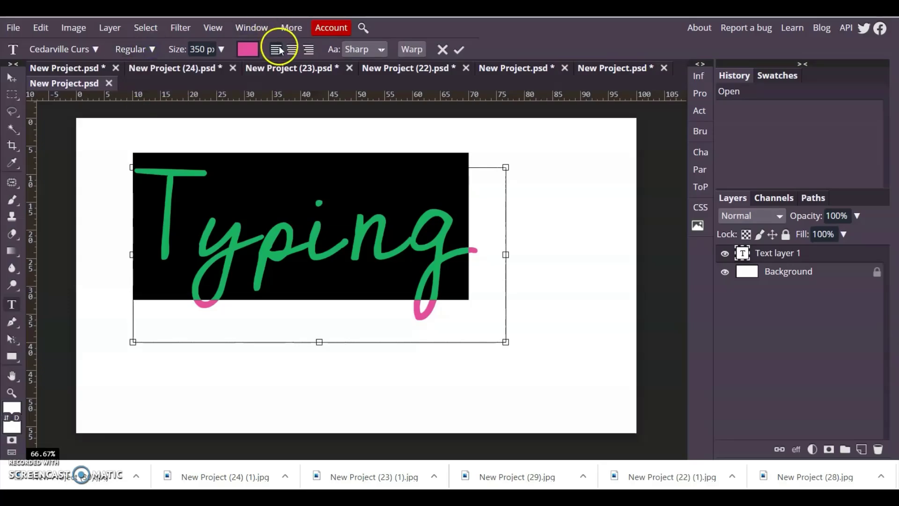
Keep the text left-aligned and commit it as the Typing layer
click(291, 49)
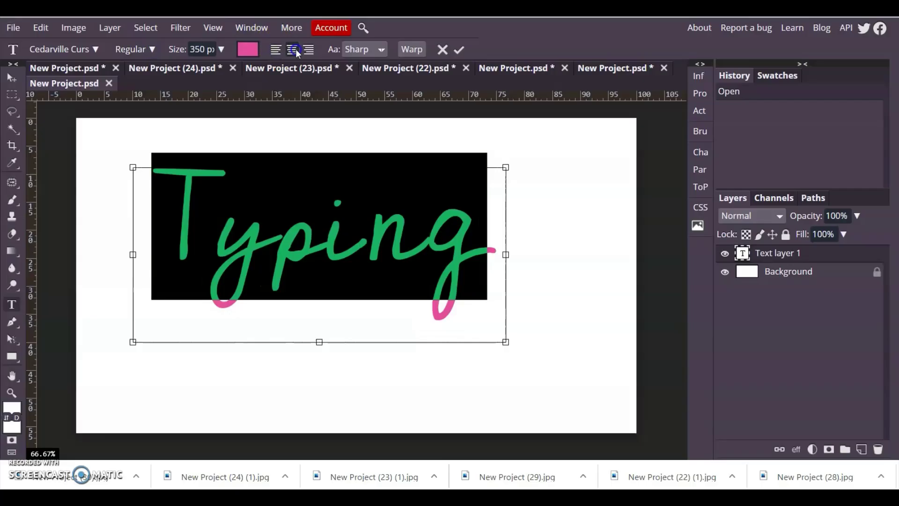
click(309, 49)
click(275, 49)
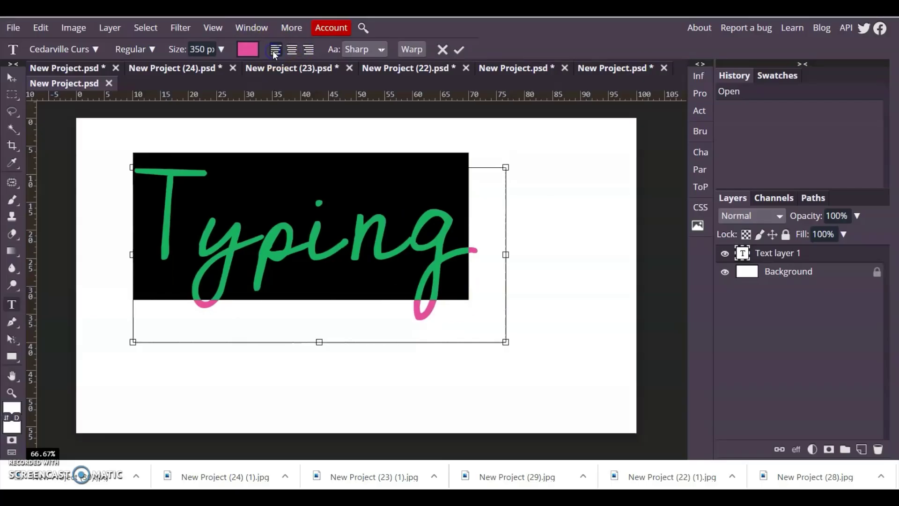
click(459, 50)
click(482, 290)
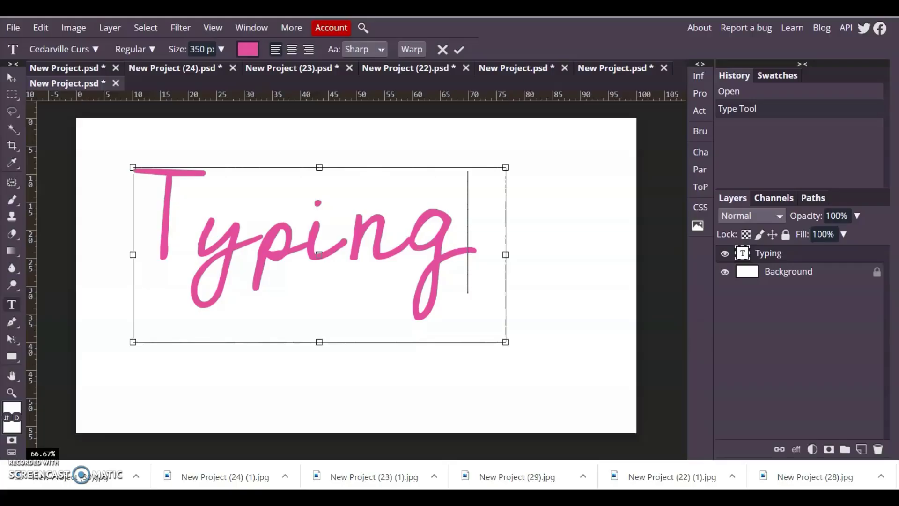
click(12, 77)
Add a second text layer reading 'typing', enlarge it, and drag it below Typing
click(585, 244)
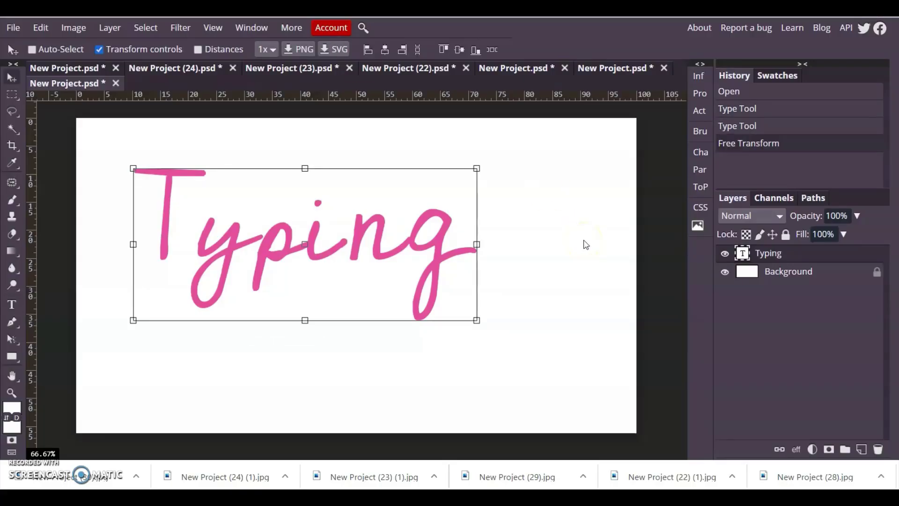
click(12, 310)
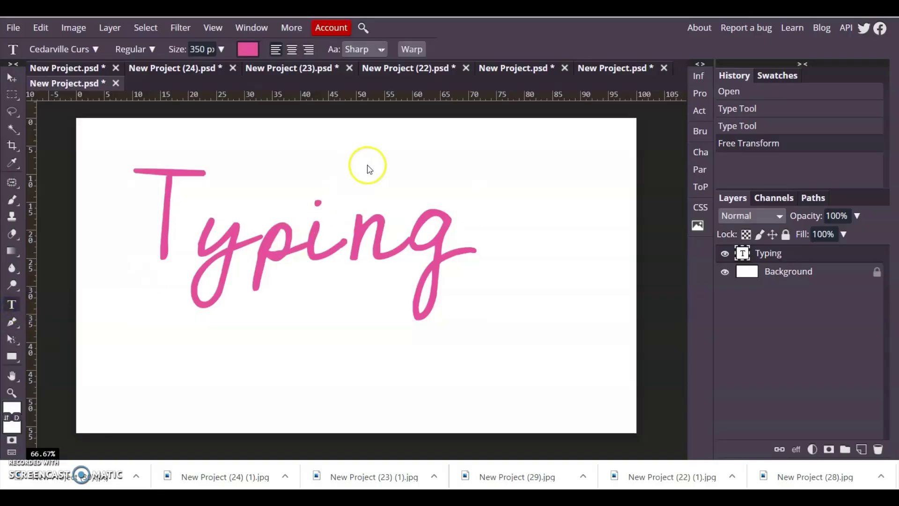
drag(361, 142, 568, 215)
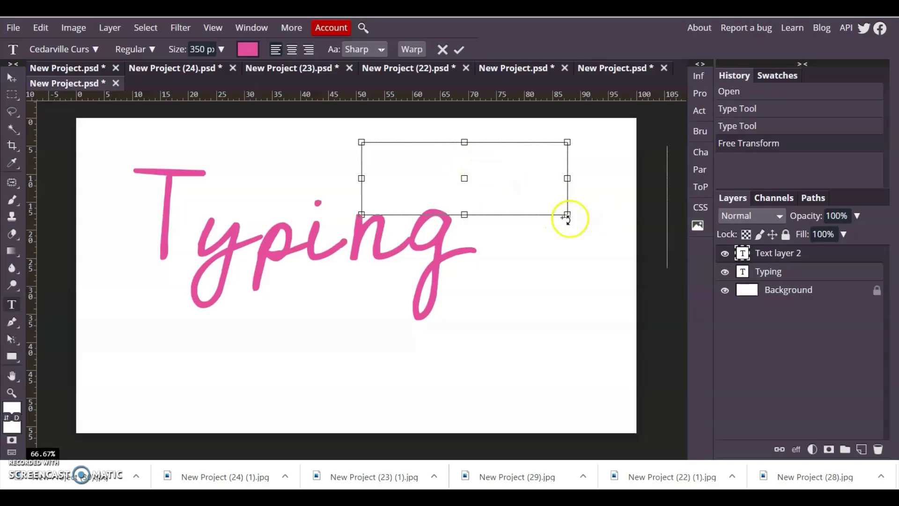
drag(567, 216, 712, 289)
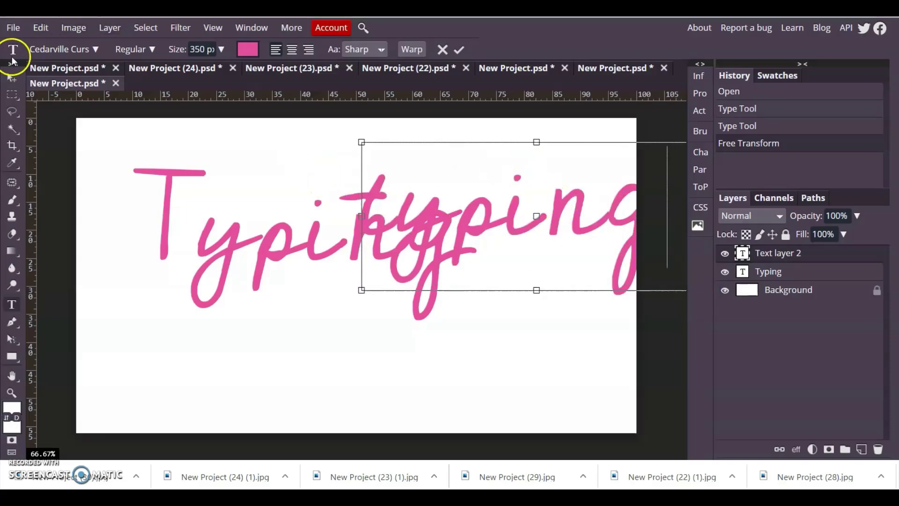
click(12, 77)
drag(512, 225, 432, 366)
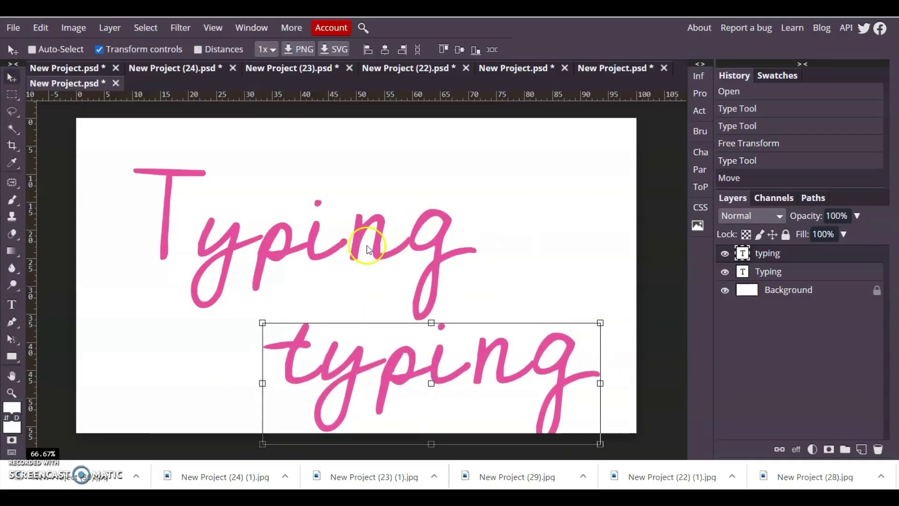
Shift 'Typing' up-left and tuck 'typing' beneath it to the right, overlapping diagonally
drag(367, 248, 273, 227)
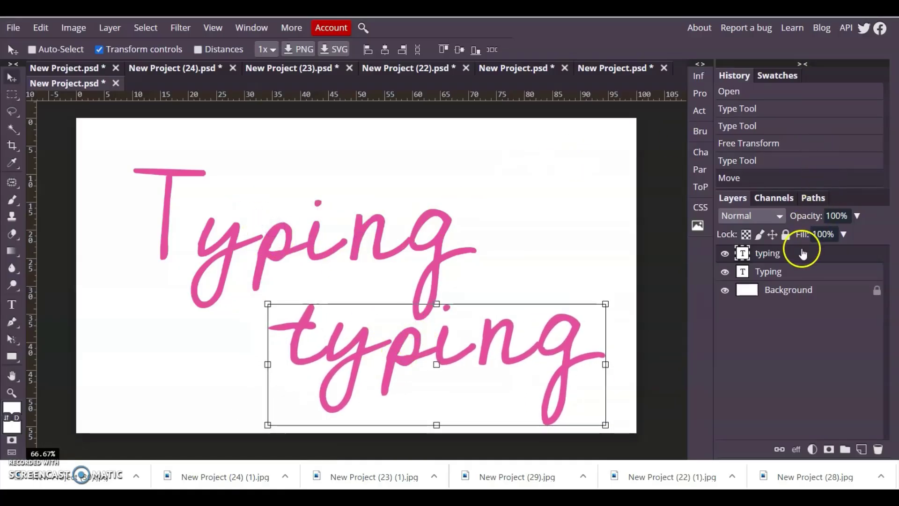
click(794, 273)
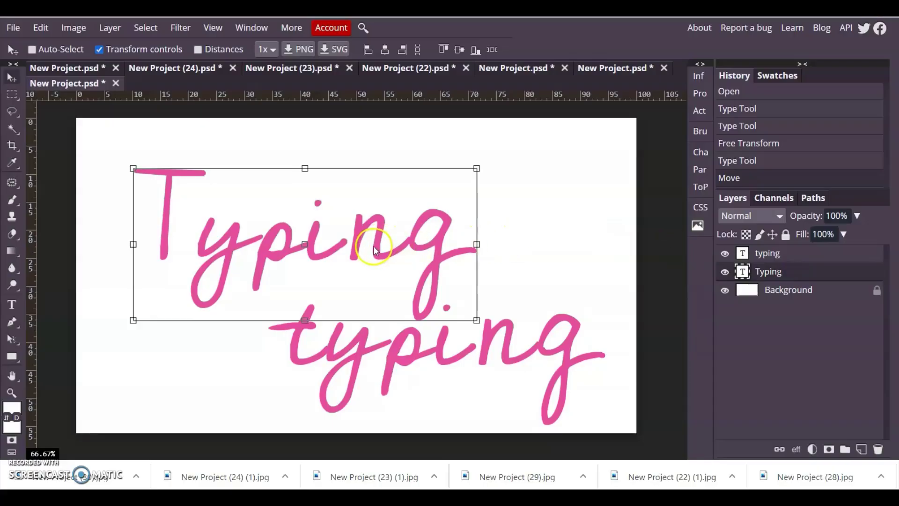
drag(373, 246, 356, 236)
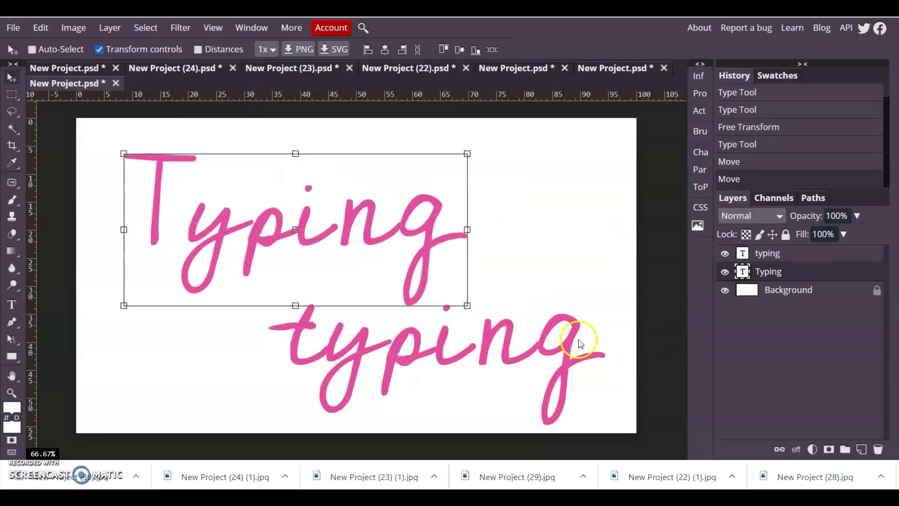
click(788, 256)
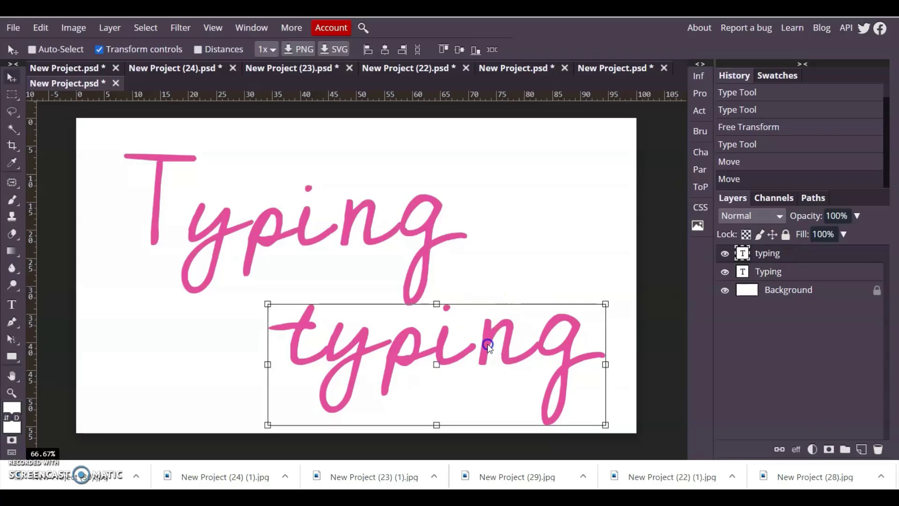
mouse_move(486, 345)
mouse_down()
mouse_move(533, 193)
mouse_move(482, 344)
mouse_move(497, 356)
mouse_up()
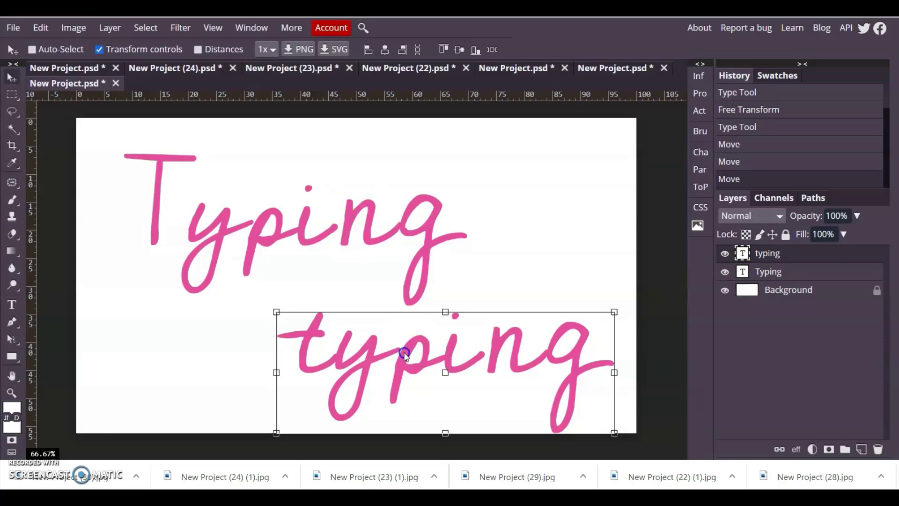
mouse_move(405, 356)
mouse_down()
mouse_move(397, 342)
mouse_move(393, 358)
mouse_up()
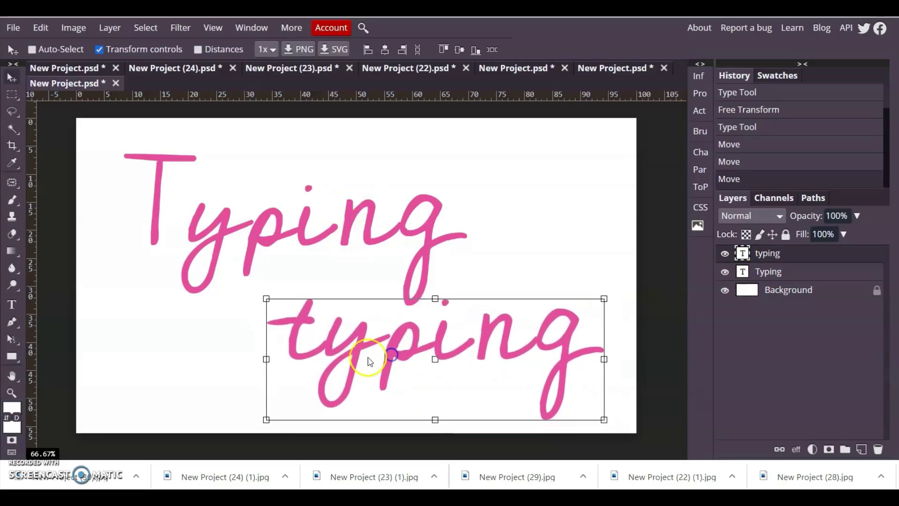
double_click(406, 353)
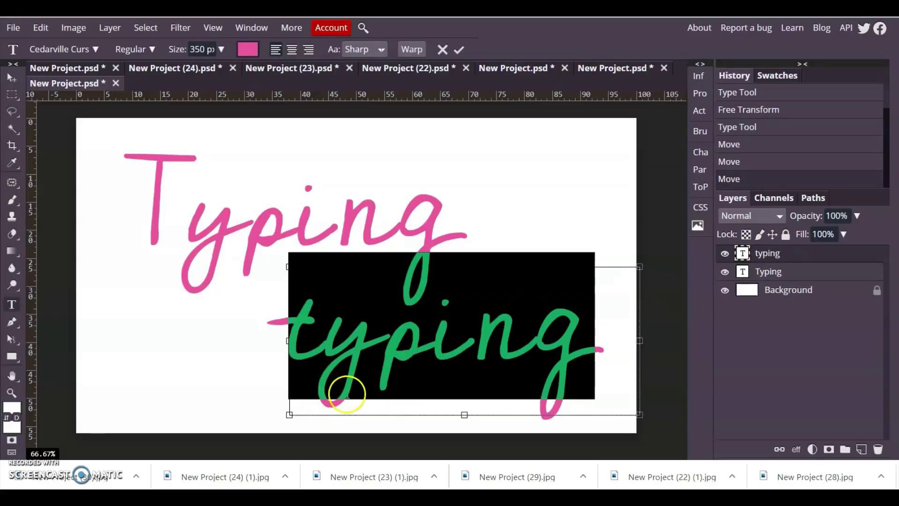
click(204, 48)
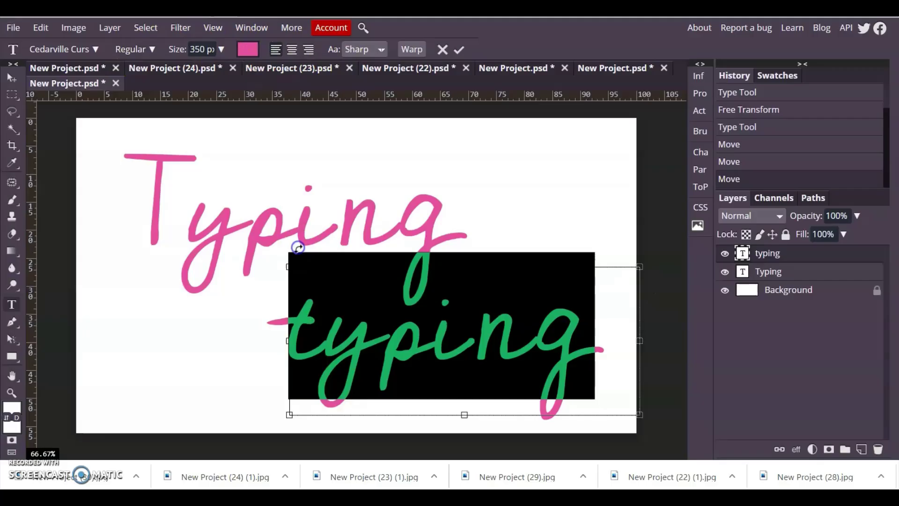
click(781, 276)
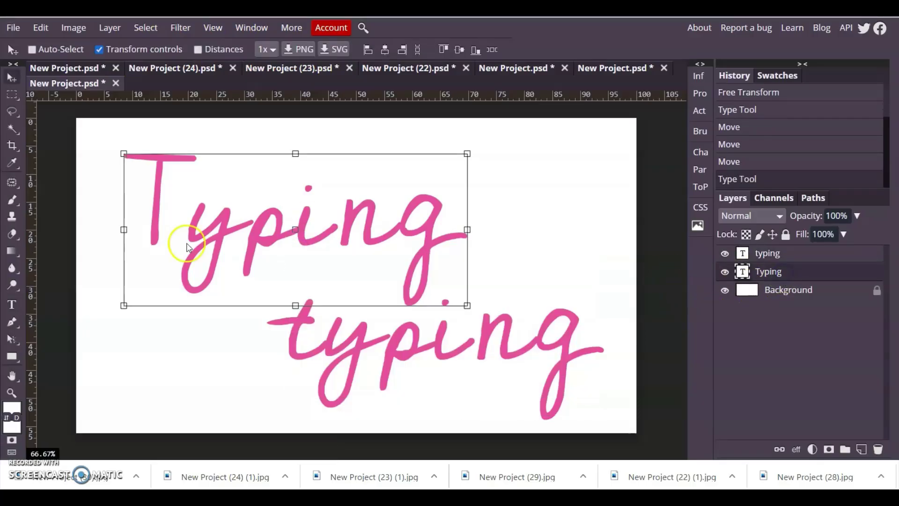
click(13, 305)
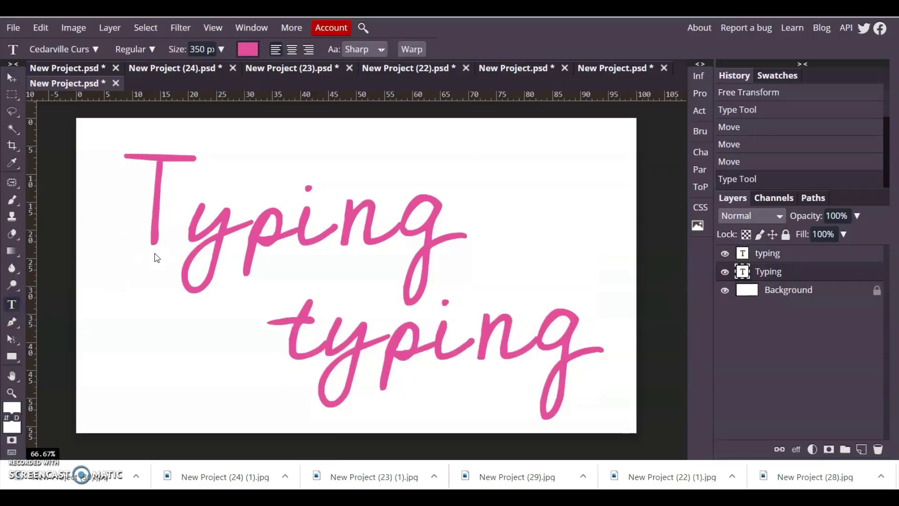
click(246, 240)
drag(246, 240, 469, 244)
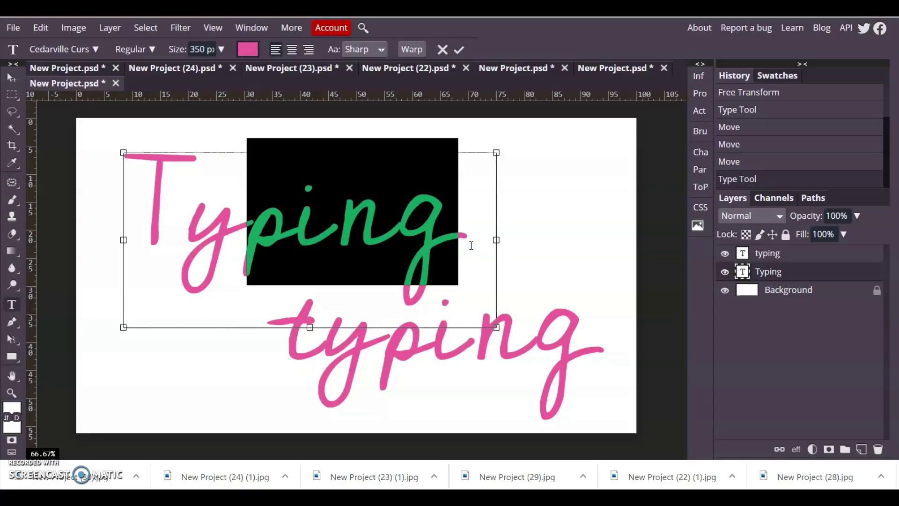
click(790, 256)
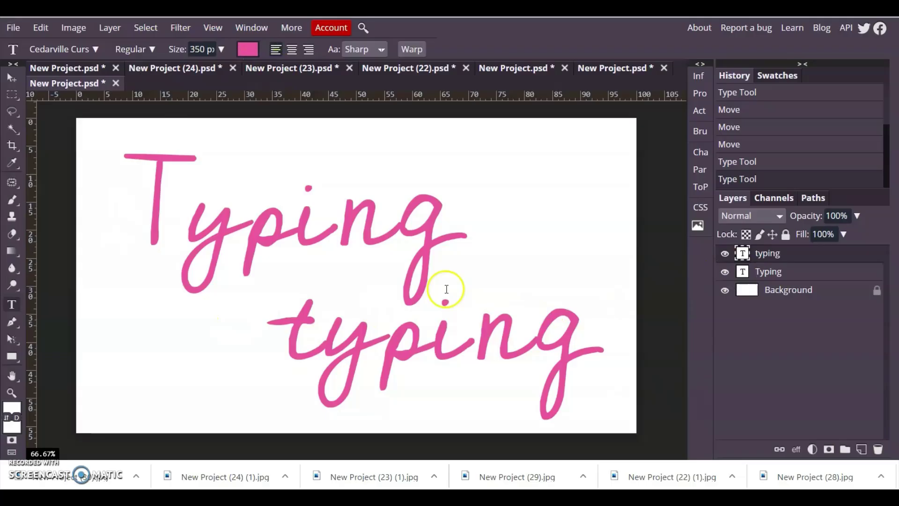
click(812, 271)
click(797, 257)
click(793, 276)
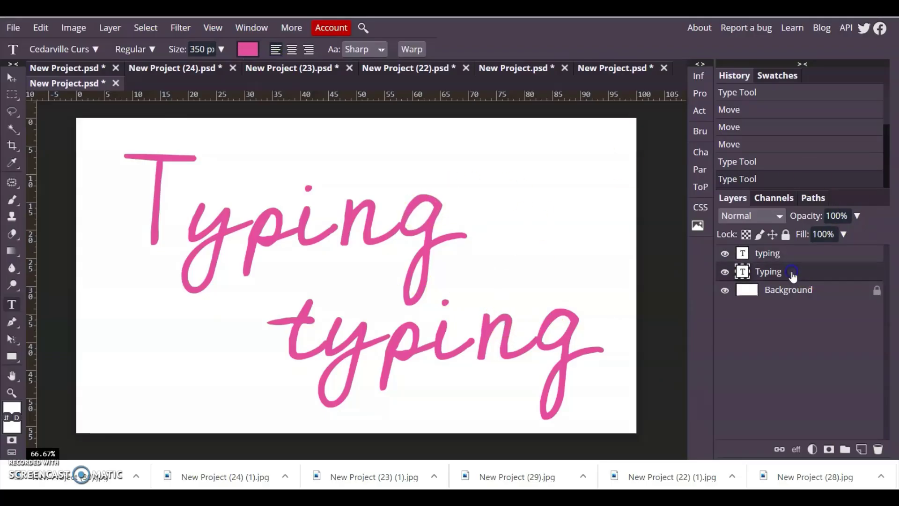
click(788, 253)
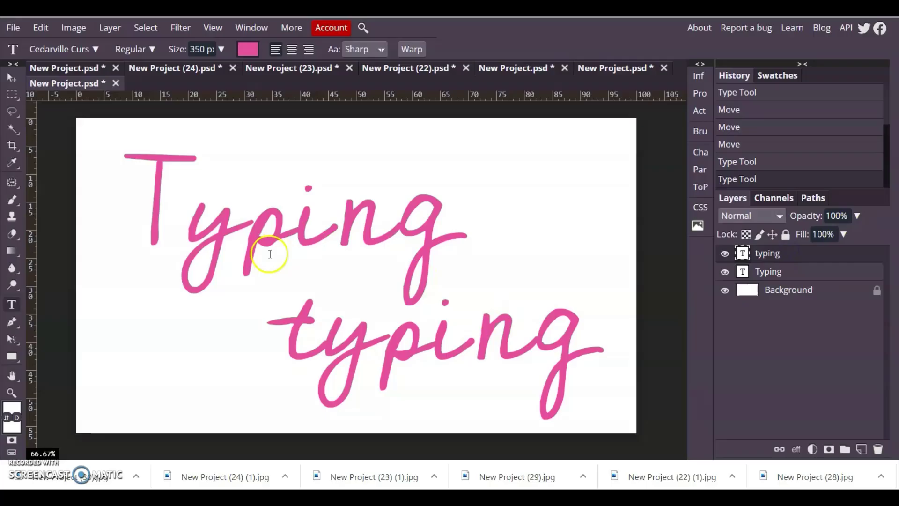